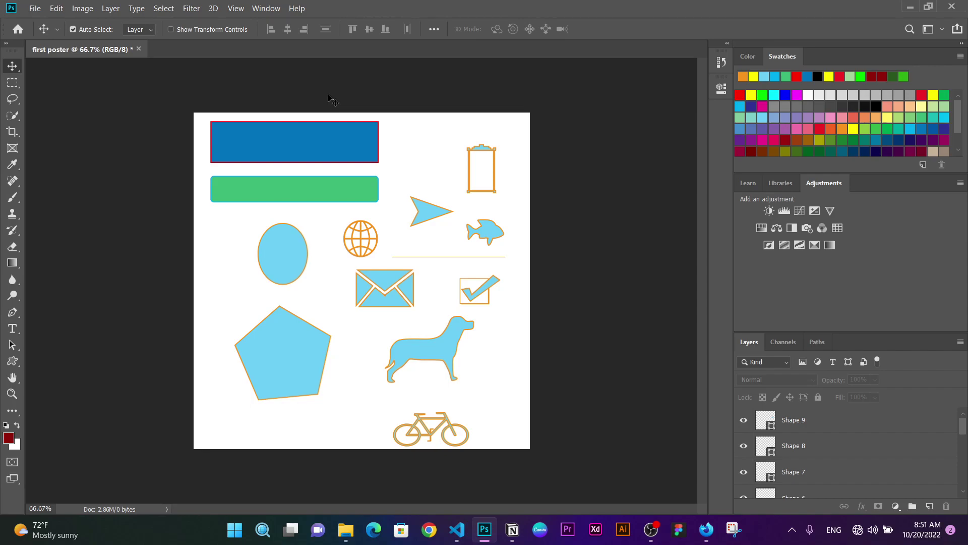
- Check the shape tool modes and keep the Custom Shape Tool active
{"action": "left_click", "coordinate": [13, 362]}
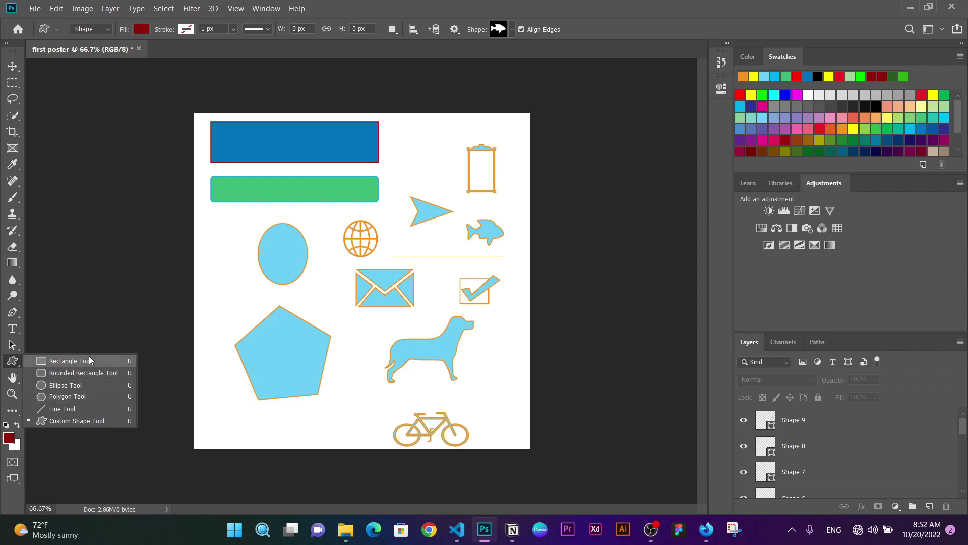
{"action": "left_click", "coordinate": [13, 367]}
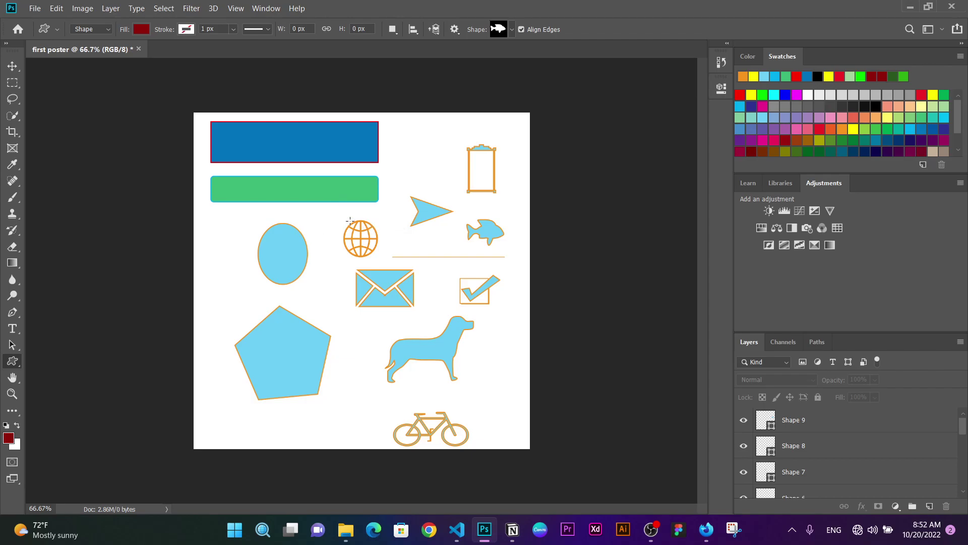
- Switch to the Move Tool and select the blue rectangle, green bar and blue arrow layers
{"action": "left_click", "coordinate": [11, 67]}
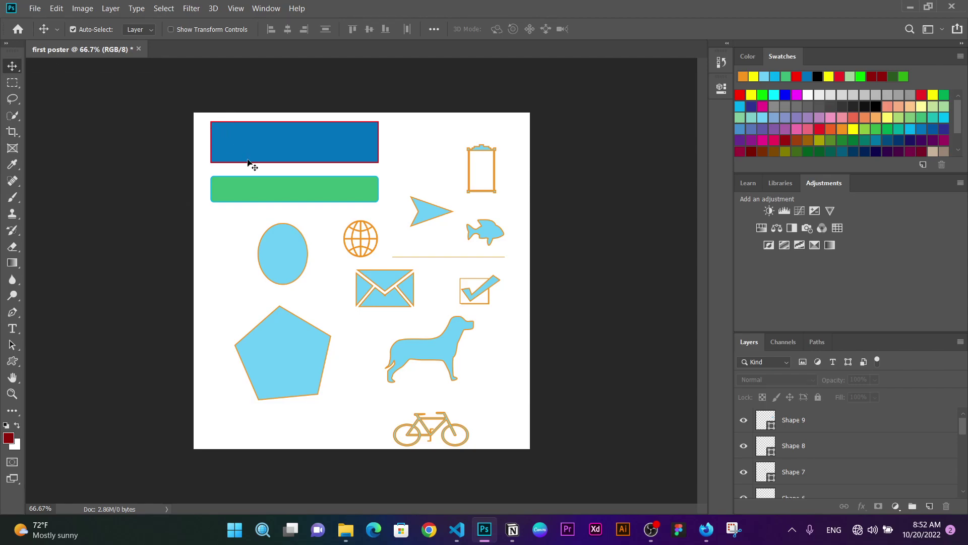
{"action": "left_click", "coordinate": [277, 147]}
{"action": "left_click", "coordinate": [289, 186]}
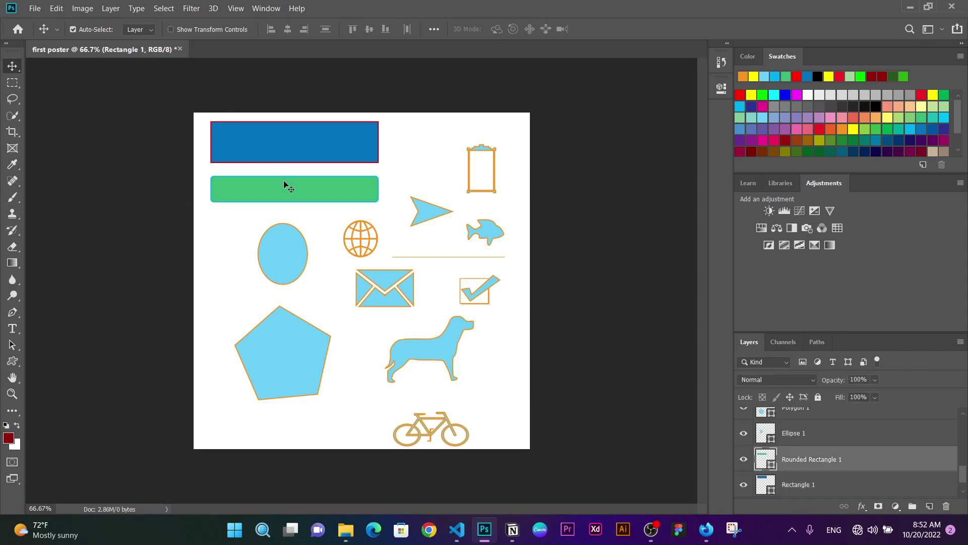
{"action": "left_click", "coordinate": [417, 212]}
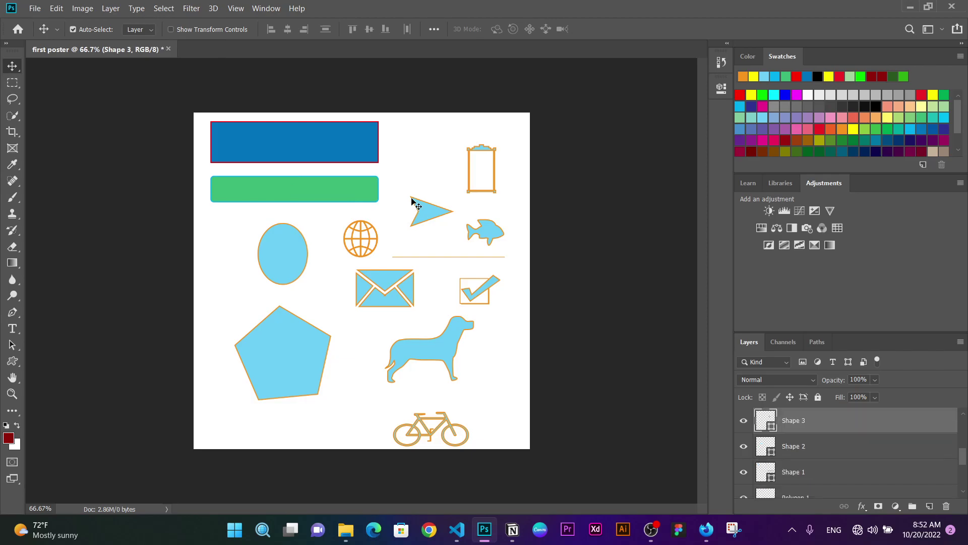
{"action": "left_click", "coordinate": [394, 161]}
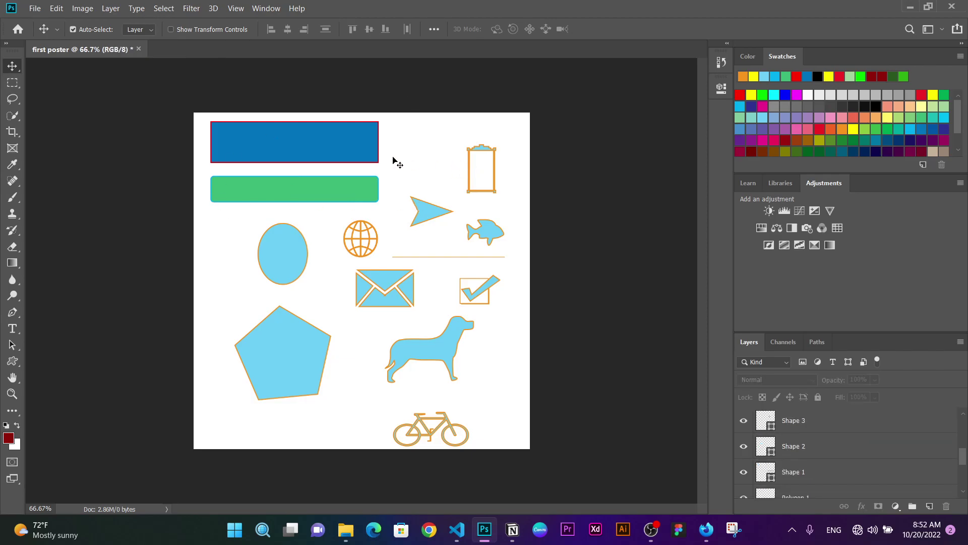
{"action": "left_click", "coordinate": [292, 131]}
{"action": "left_click", "coordinate": [288, 181]}
{"action": "left_click", "coordinate": [281, 143]}
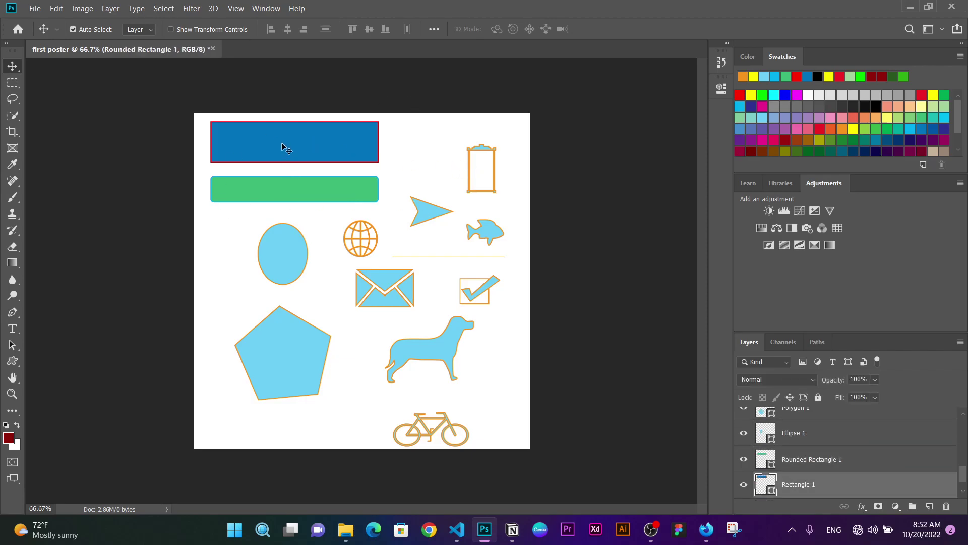
{"action": "left_click", "coordinate": [281, 185]}
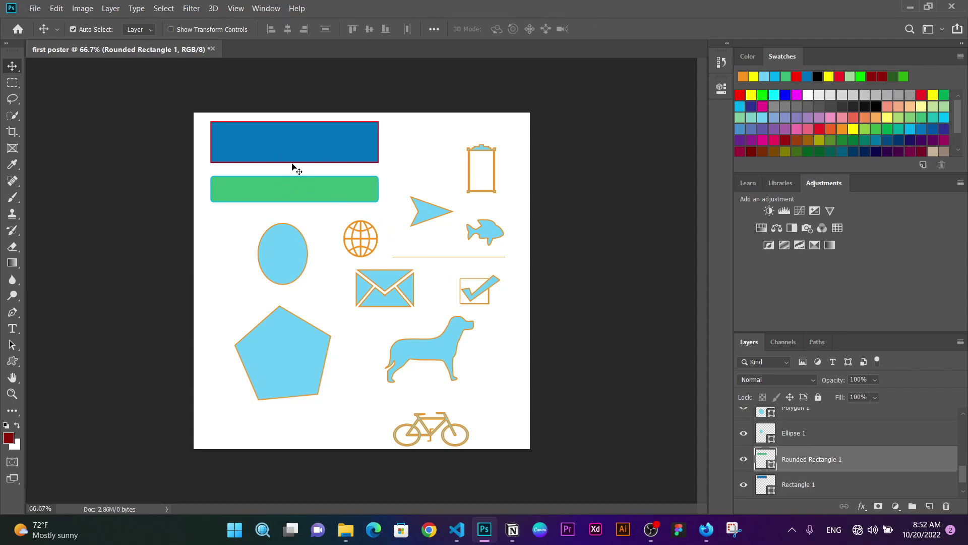
{"action": "left_click", "coordinate": [287, 147]}
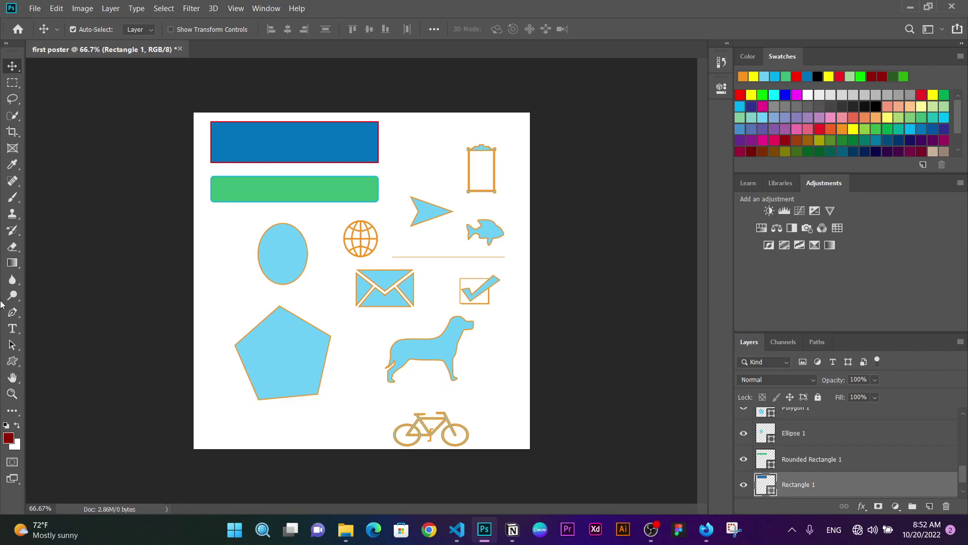
- Drag Rectangle 1 to the bottom-left and Rounded Rectangle 1 up to the top-left edge
{"action": "mouse_move", "coordinate": [280, 138]}
{"action": "left_mouse_down"}
{"action": "mouse_move", "coordinate": [295, 353]}
{"action": "mouse_move", "coordinate": [446, 193]}
{"action": "mouse_move", "coordinate": [425, 295]}
{"action": "mouse_move", "coordinate": [383, 356]}
{"action": "mouse_move", "coordinate": [398, 270]}
{"action": "mouse_move", "coordinate": [381, 189]}
{"action": "mouse_move", "coordinate": [356, 156]}
{"action": "mouse_move", "coordinate": [281, 141]}
{"action": "mouse_move", "coordinate": [281, 248]}
{"action": "mouse_move", "coordinate": [335, 347]}
{"action": "mouse_move", "coordinate": [318, 237]}
{"action": "mouse_move", "coordinate": [283, 185]}
{"action": "mouse_move", "coordinate": [282, 146]}
{"action": "mouse_move", "coordinate": [326, 305]}
{"action": "mouse_move", "coordinate": [385, 299]}
{"action": "mouse_move", "coordinate": [338, 165]}
{"action": "mouse_move", "coordinate": [271, 188]}
{"action": "mouse_move", "coordinate": [296, 298]}
{"action": "mouse_move", "coordinate": [322, 357]}
{"action": "mouse_move", "coordinate": [318, 328]}
{"action": "mouse_move", "coordinate": [383, 217]}
{"action": "mouse_move", "coordinate": [388, 348]}
{"action": "mouse_move", "coordinate": [305, 412]}
{"action": "mouse_move", "coordinate": [267, 346]}
{"action": "mouse_move", "coordinate": [308, 268]}
{"action": "mouse_move", "coordinate": [384, 267]}
{"action": "mouse_move", "coordinate": [427, 369]}
{"action": "mouse_move", "coordinate": [377, 403]}
{"action": "mouse_move", "coordinate": [297, 142]}
{"action": "mouse_move", "coordinate": [271, 204]}
{"action": "mouse_move", "coordinate": [273, 415]}
{"action": "left_mouse_up"}
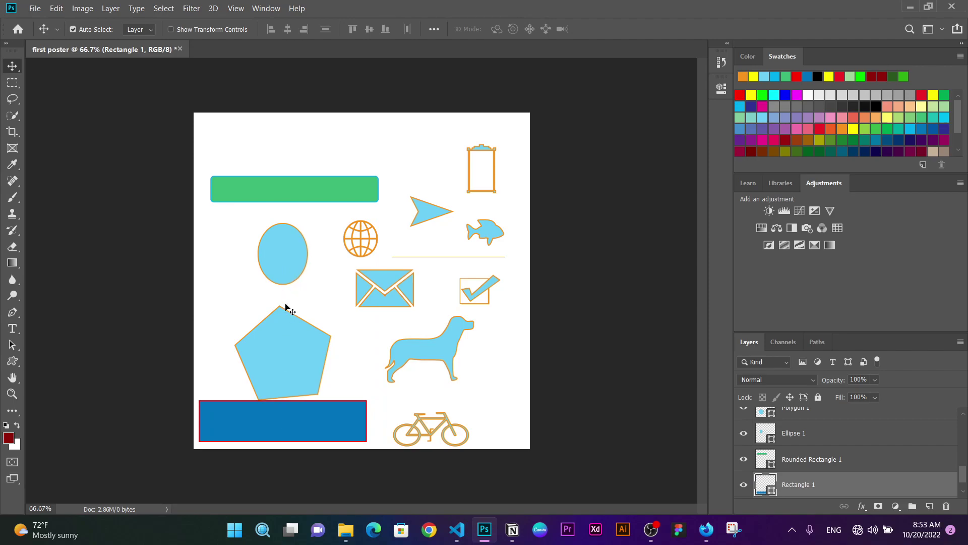
{"action": "left_click", "coordinate": [300, 192]}
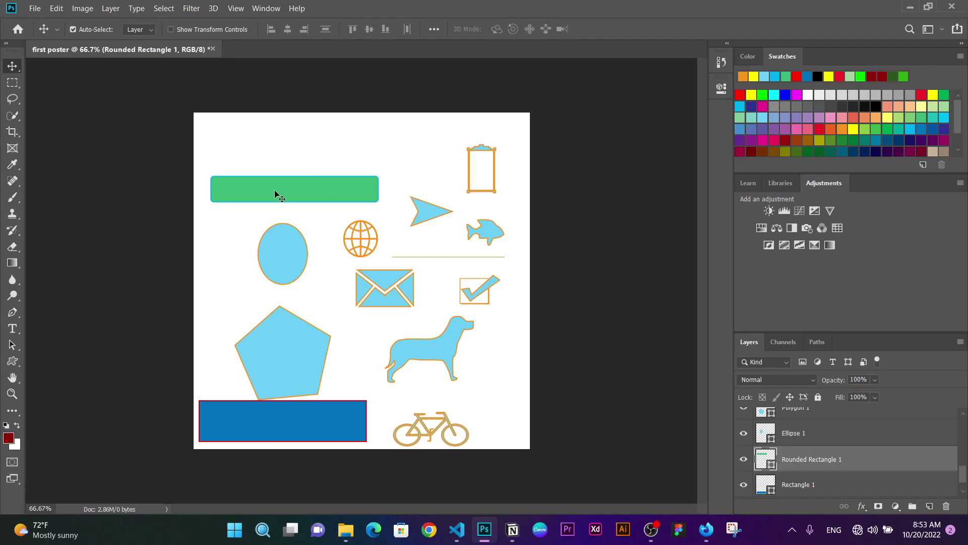
{"action": "mouse_move", "coordinate": [263, 184]}
{"action": "left_mouse_down"}
{"action": "mouse_move", "coordinate": [335, 174]}
{"action": "mouse_move", "coordinate": [334, 159]}
{"action": "mouse_move", "coordinate": [298, 207]}
{"action": "mouse_move", "coordinate": [251, 137]}
{"action": "mouse_move", "coordinate": [267, 137]}
{"action": "mouse_move", "coordinate": [256, 129]}
{"action": "mouse_move", "coordinate": [266, 197]}
{"action": "mouse_move", "coordinate": [242, 336]}
{"action": "mouse_move", "coordinate": [251, 132]}
{"action": "mouse_move", "coordinate": [290, 135]}
{"action": "mouse_move", "coordinate": [249, 128]}
{"action": "left_mouse_up"}
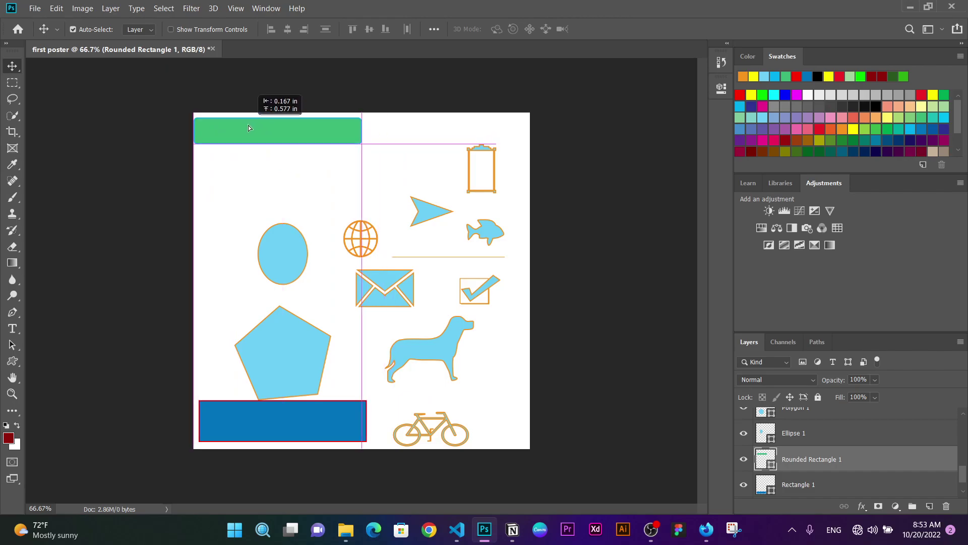
{"action": "left_click", "coordinate": [348, 176]}
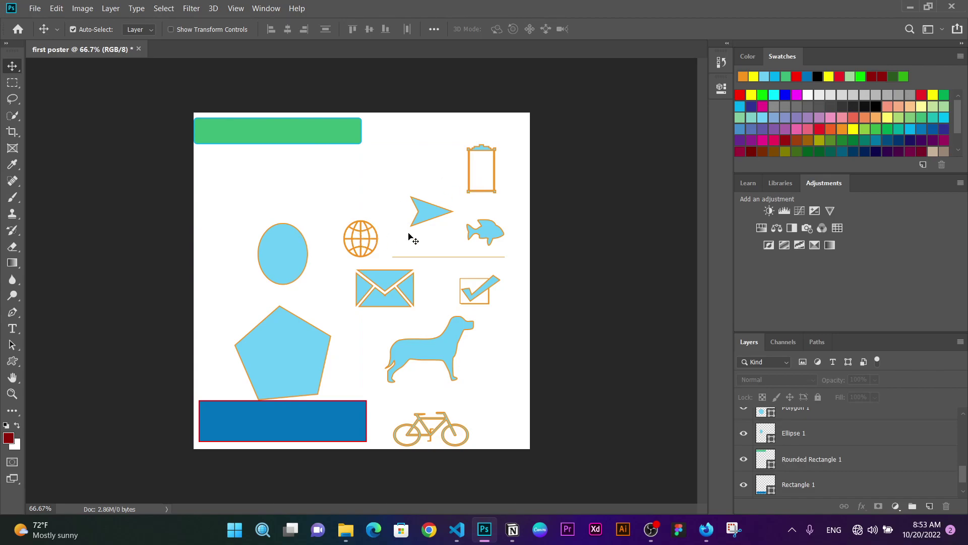
- Move the orange frame to the top-right corner and the blue arrow up to the top edge
{"action": "left_click", "coordinate": [426, 362]}
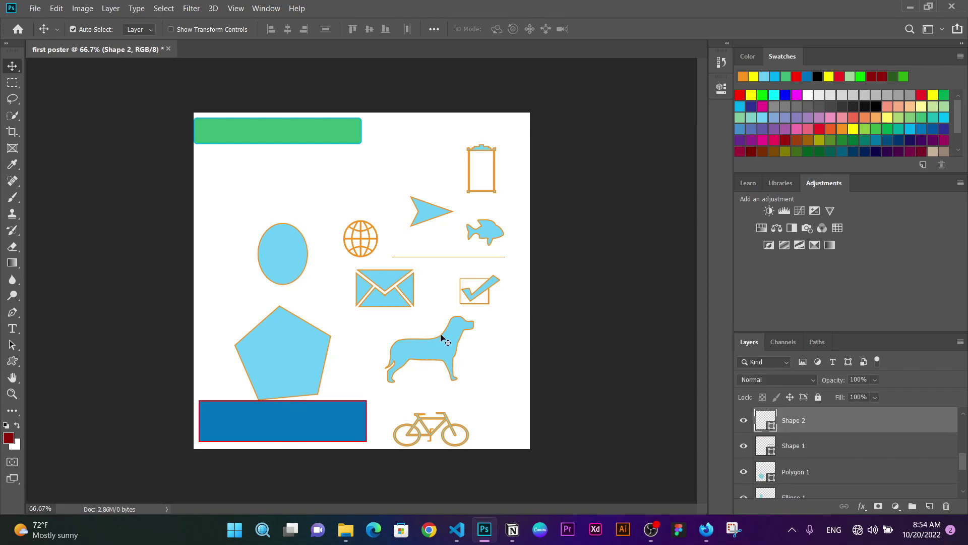
{"action": "left_click", "coordinate": [481, 171]}
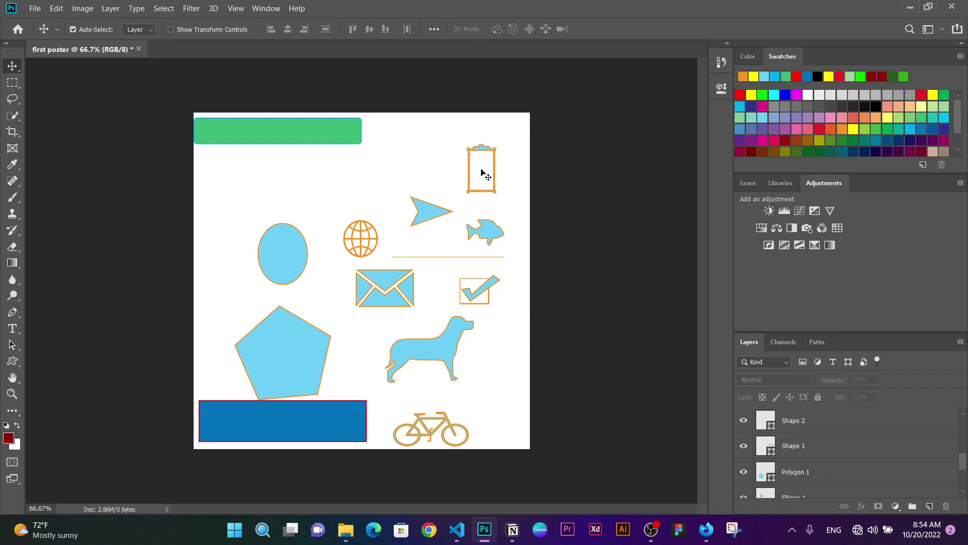
{"action": "left_click_drag", "start_coordinate": [482, 171], "coordinate": [473, 156]}
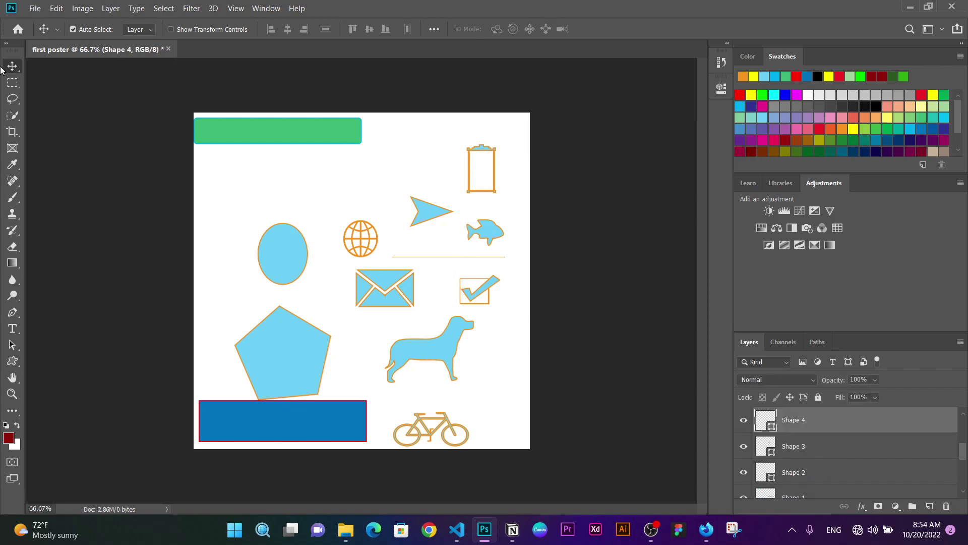
{"action": "left_click", "coordinate": [476, 150]}
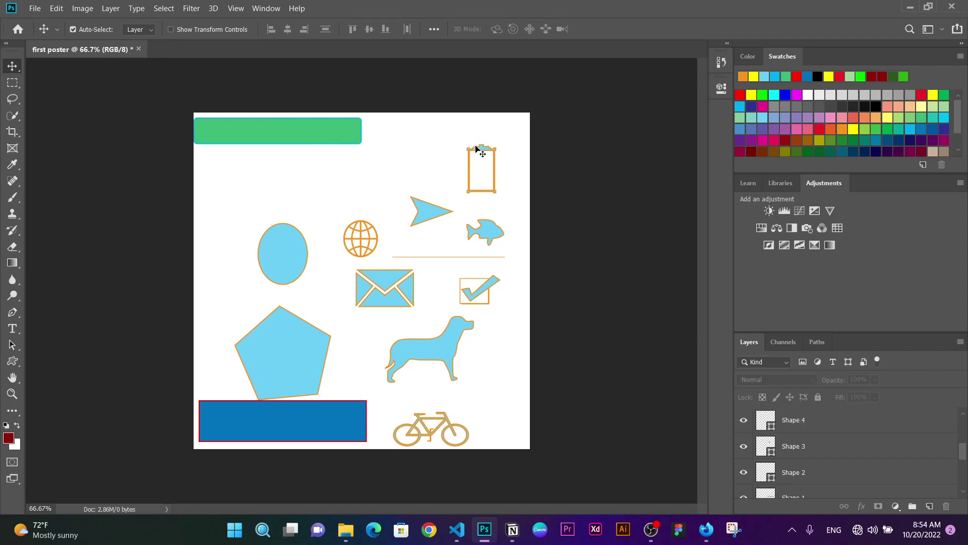
{"action": "left_click_drag", "start_coordinate": [477, 150], "coordinate": [512, 121]}
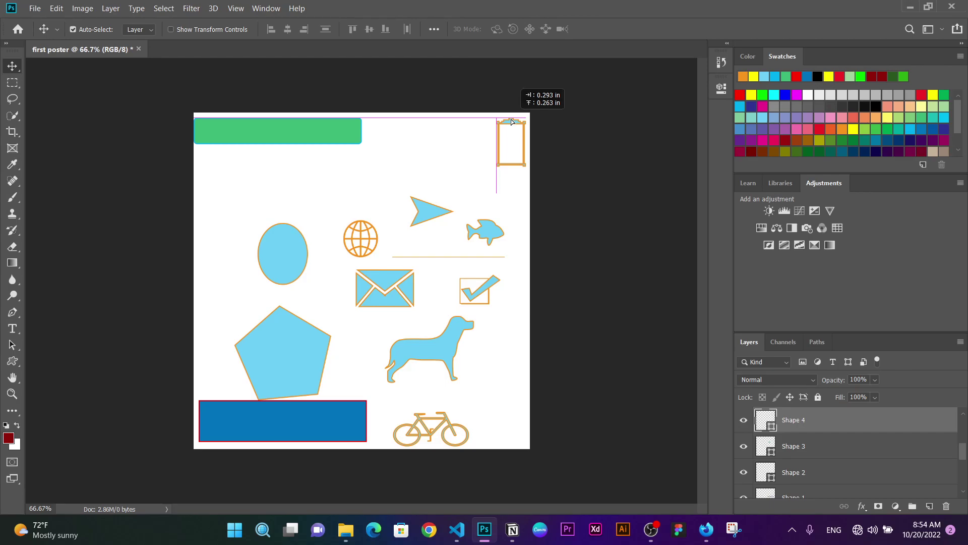
{"action": "left_click", "coordinate": [428, 213]}
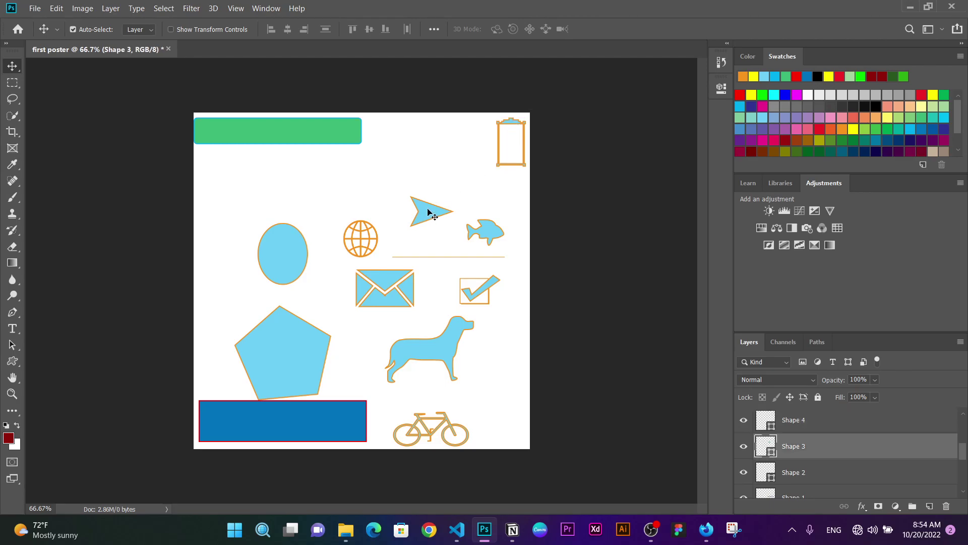
{"action": "left_click_drag", "start_coordinate": [428, 212], "coordinate": [434, 136]}
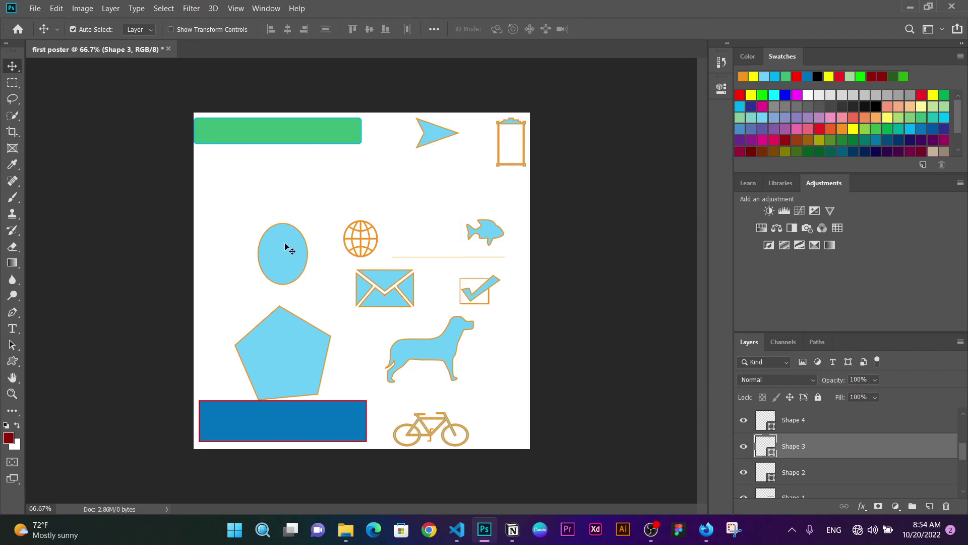
- Shift the ellipse toward the top-left and the pentagon against the left edge below it
{"action": "left_click_drag", "start_coordinate": [289, 249], "coordinate": [234, 184]}
{"action": "left_click_drag", "start_coordinate": [280, 333], "coordinate": [252, 283]}
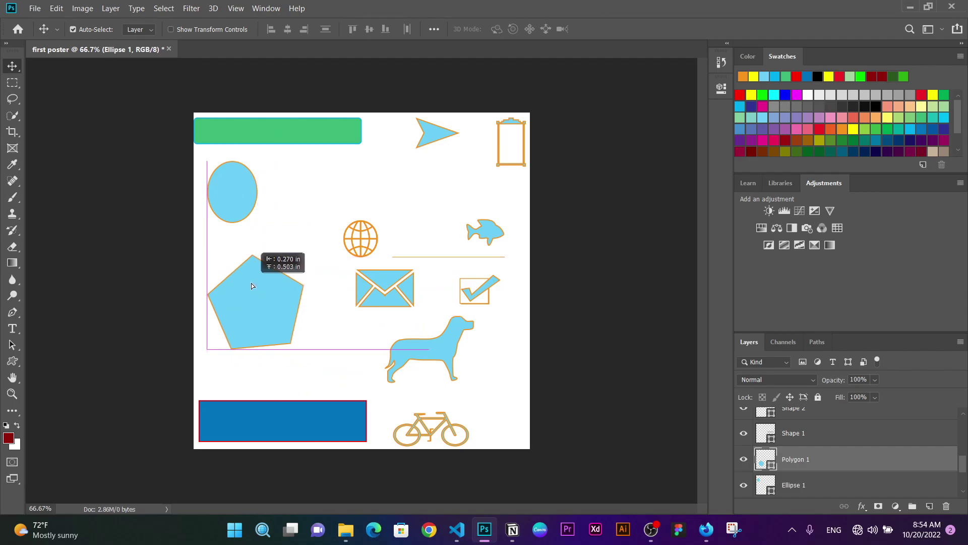
{"action": "left_click_drag", "start_coordinate": [251, 283], "coordinate": [244, 268]}
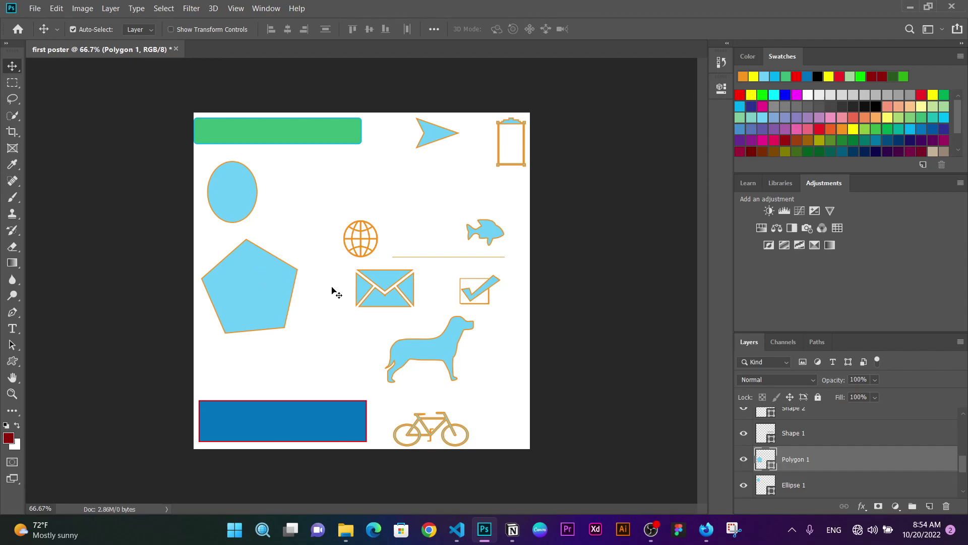
- Move the globe to the top beside the green bar, and the fish and checkmark to the right edge
{"action": "left_click", "coordinate": [379, 288]}
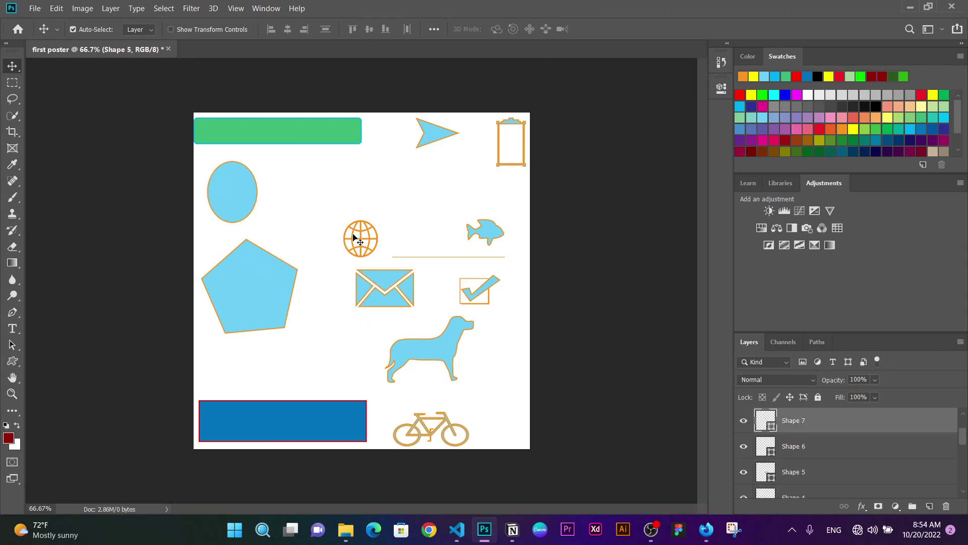
{"action": "left_click_drag", "start_coordinate": [352, 239], "coordinate": [377, 134]}
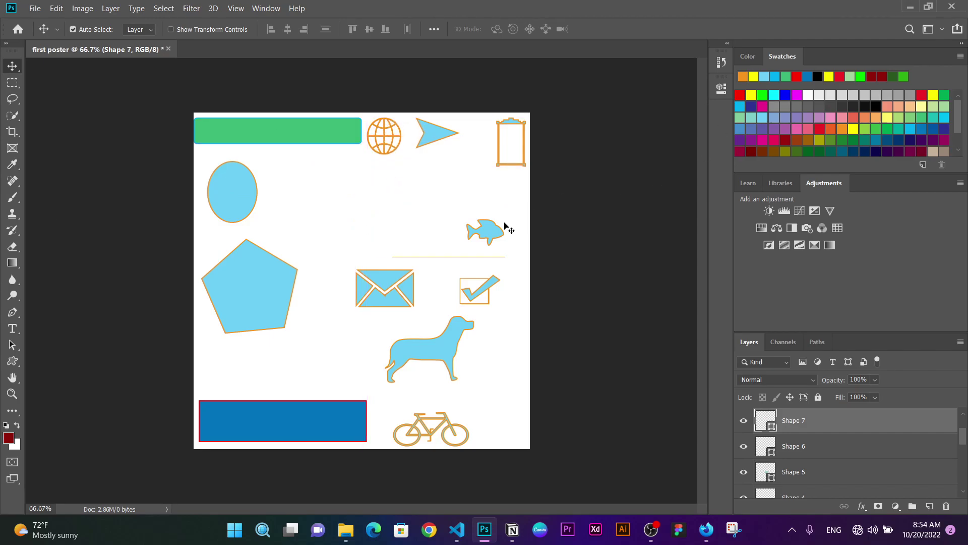
{"action": "left_click_drag", "start_coordinate": [486, 228], "coordinate": [508, 196]}
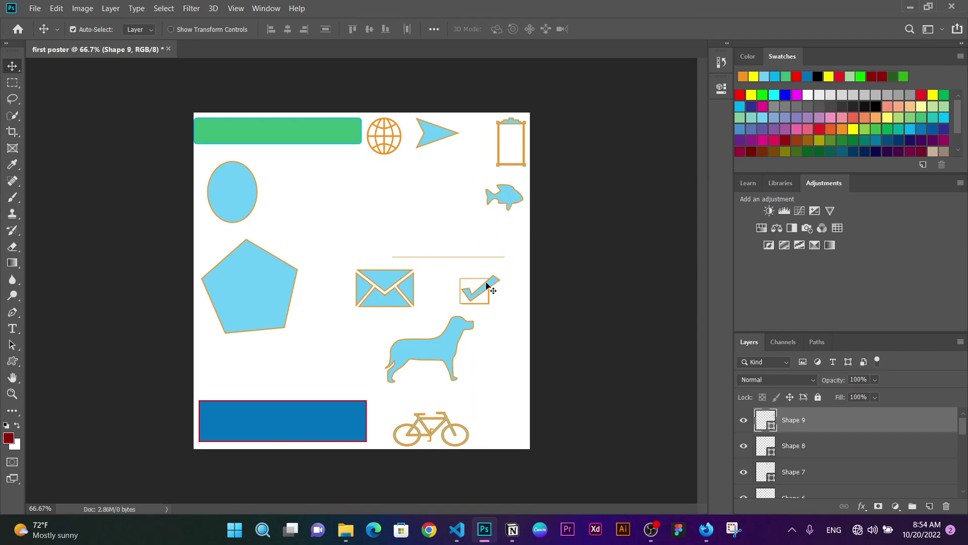
{"action": "mouse_move", "coordinate": [480, 285]}
{"action": "left_mouse_down"}
{"action": "mouse_move", "coordinate": [498, 262]}
{"action": "mouse_move", "coordinate": [490, 278]}
{"action": "left_mouse_up"}
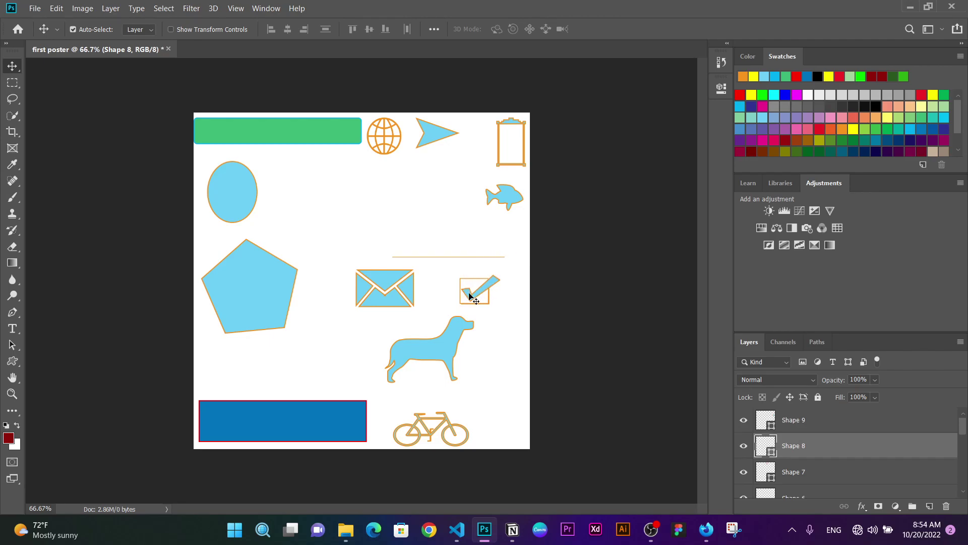
{"action": "left_click_drag", "start_coordinate": [469, 295], "coordinate": [498, 241]}
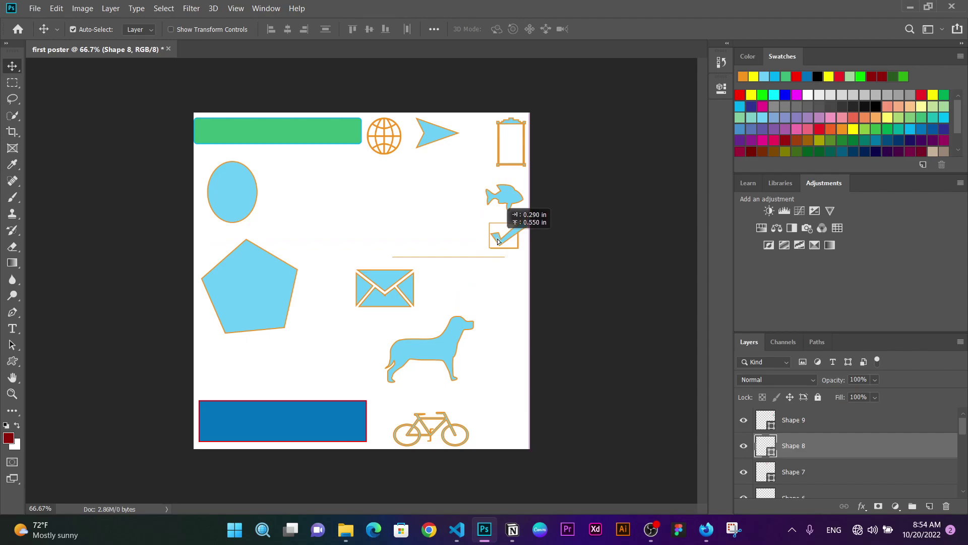
{"action": "left_click_drag", "start_coordinate": [498, 242], "coordinate": [499, 241]}
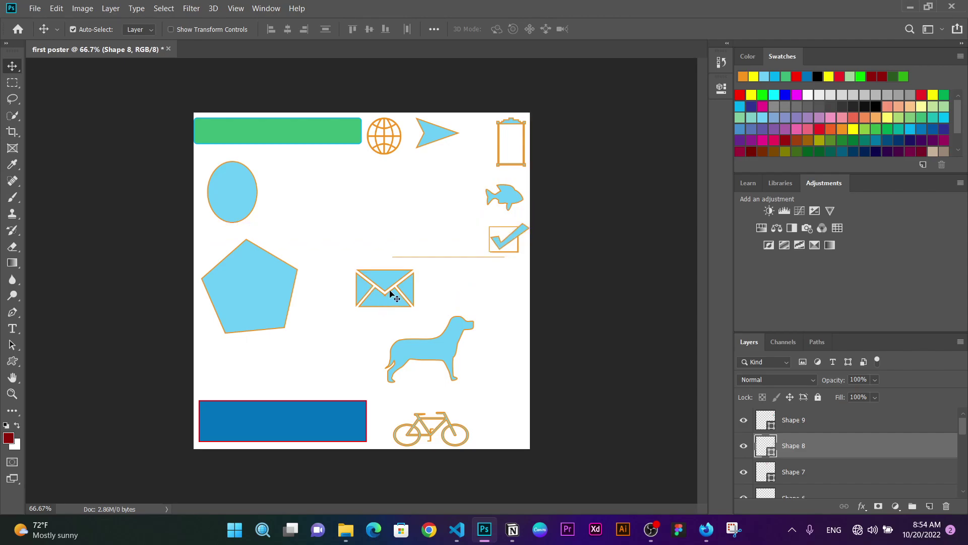
- Place the envelope in the bottom-right corner and shift the bicycle left along the bottom edge
{"action": "left_click", "coordinate": [381, 285]}
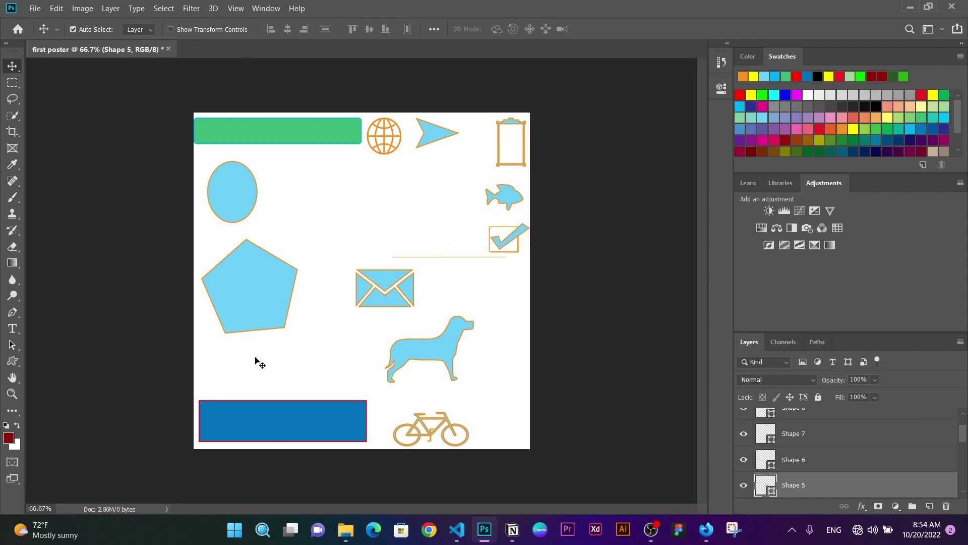
{"action": "mouse_move", "coordinate": [373, 307]}
{"action": "left_mouse_down"}
{"action": "mouse_move", "coordinate": [483, 424]}
{"action": "mouse_move", "coordinate": [483, 438]}
{"action": "left_mouse_up"}
{"action": "left_click_drag", "start_coordinate": [424, 431], "coordinate": [405, 423]}
{"action": "left_click", "coordinate": [484, 421]}
{"action": "left_click_drag", "start_coordinate": [482, 419], "coordinate": [478, 424]}
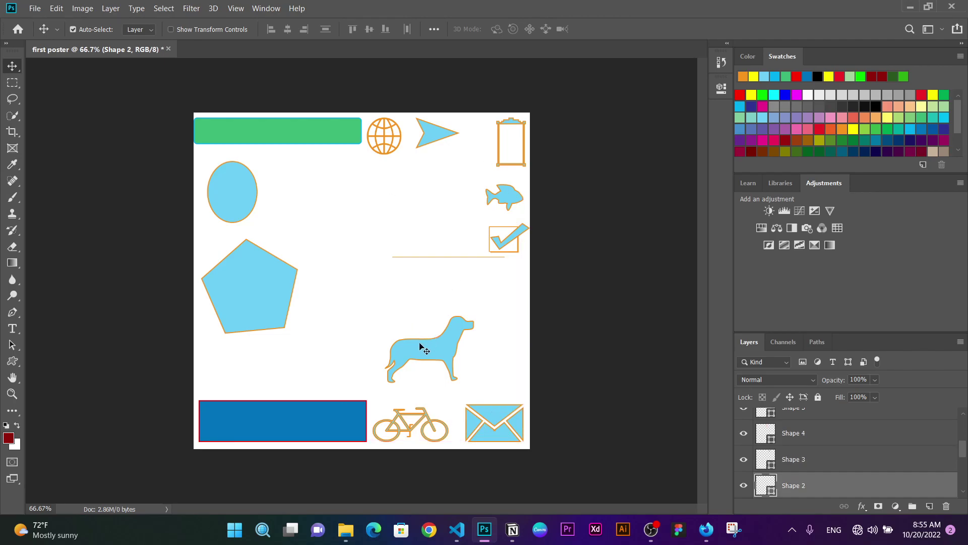
- Push the dog flush to the right edge and lower the pentagon along the left edge
{"action": "mouse_move", "coordinate": [430, 340]}
{"action": "left_mouse_down"}
{"action": "mouse_move", "coordinate": [342, 321]}
{"action": "mouse_move", "coordinate": [473, 346]}
{"action": "left_mouse_up"}
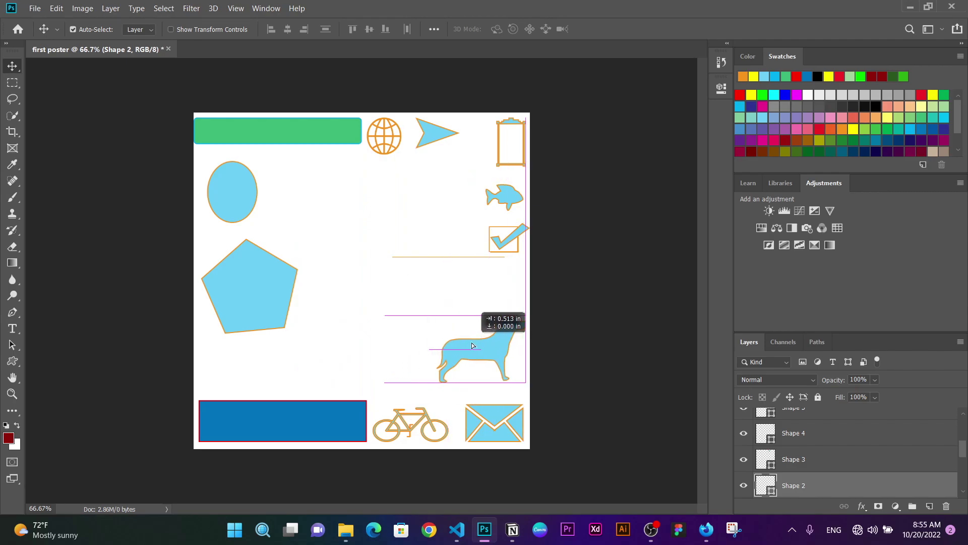
{"action": "left_click_drag", "start_coordinate": [473, 346], "coordinate": [474, 346]}
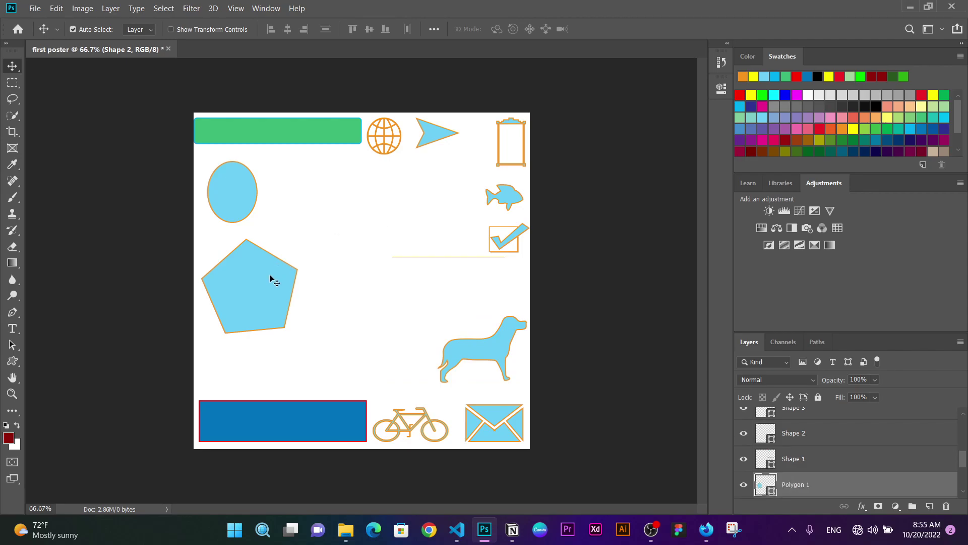
{"action": "mouse_move", "coordinate": [270, 279]}
{"action": "left_mouse_down"}
{"action": "mouse_move", "coordinate": [261, 325]}
{"action": "mouse_move", "coordinate": [266, 319]}
{"action": "left_mouse_up"}
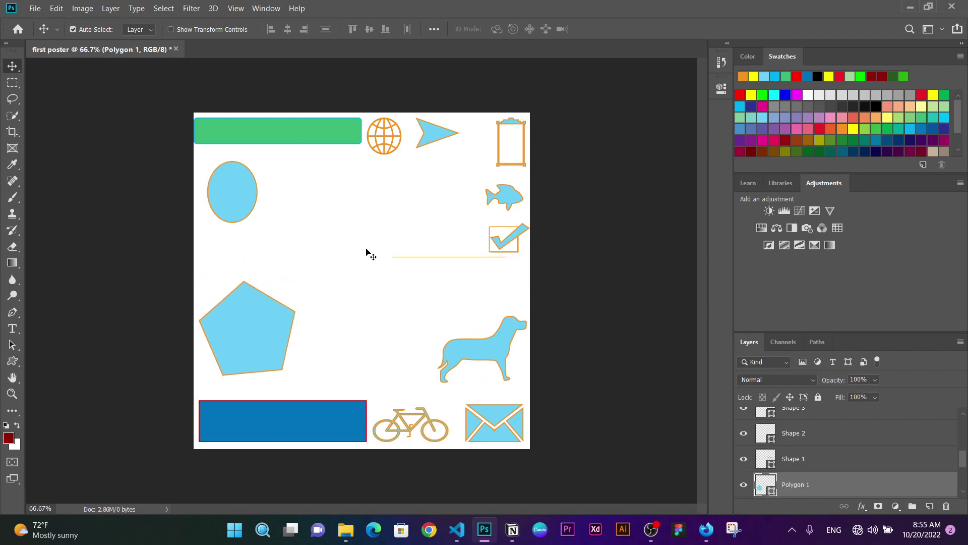
{"action": "left_click", "coordinate": [386, 237]}
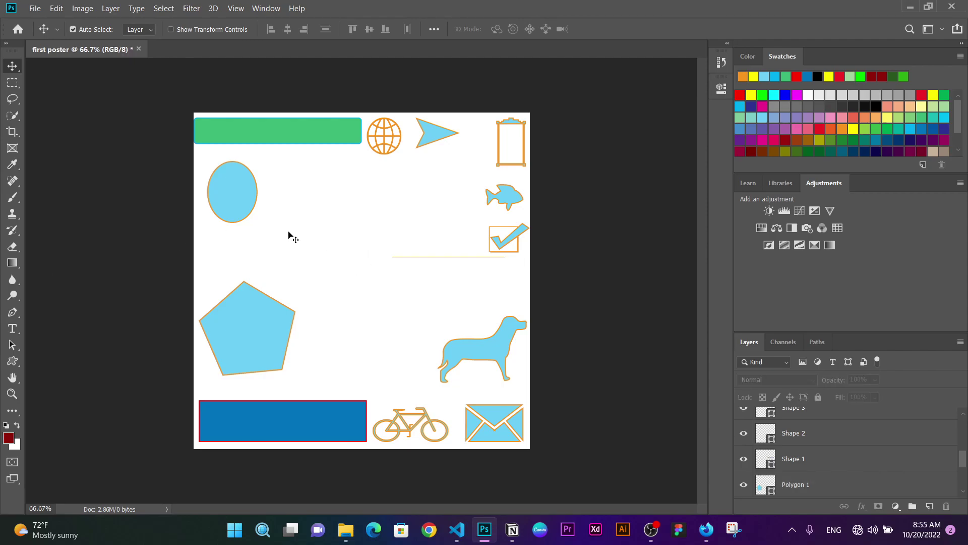
- Nudge the green bar and globe right so the globe sits between the bar and arrow
{"action": "left_click", "coordinate": [281, 142]}
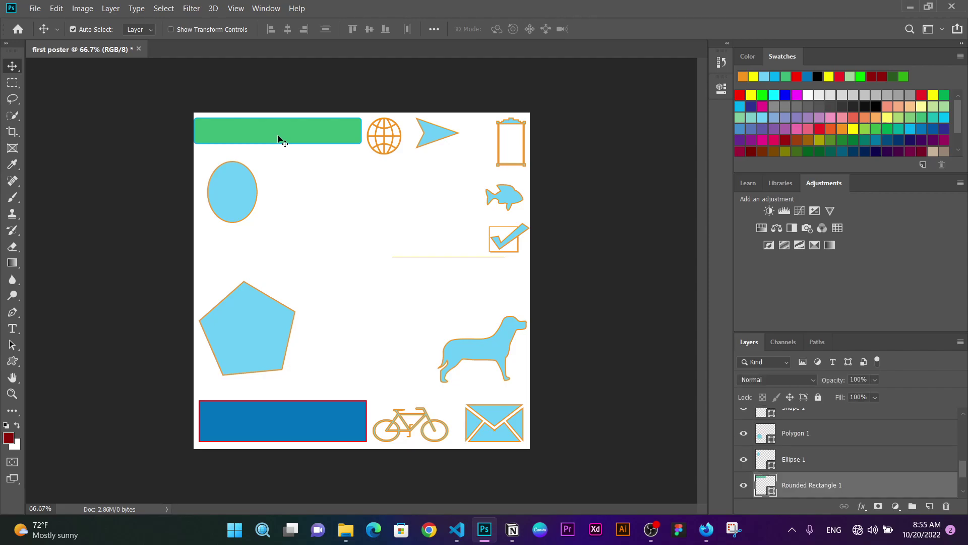
{"action": "left_click_drag", "start_coordinate": [278, 137], "coordinate": [283, 137]}
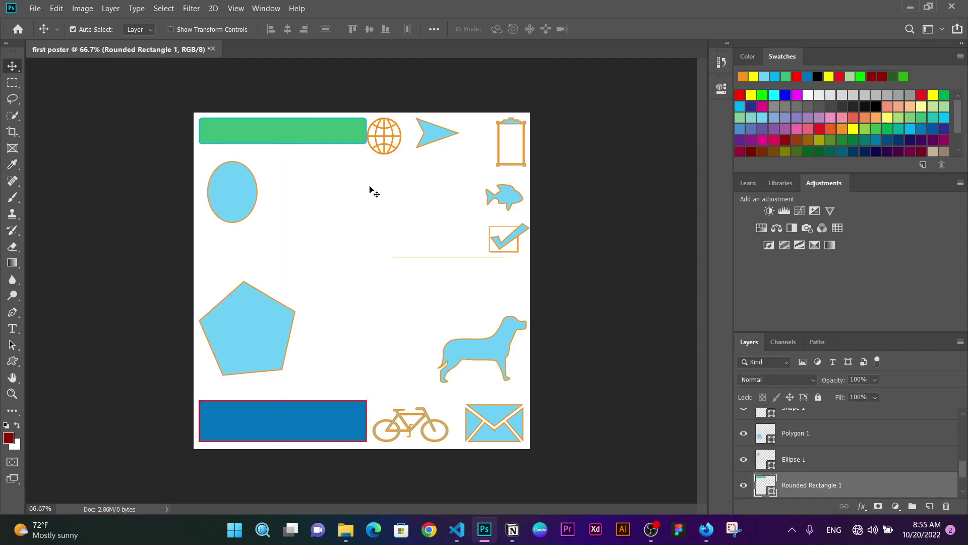
{"action": "left_click", "coordinate": [385, 141]}
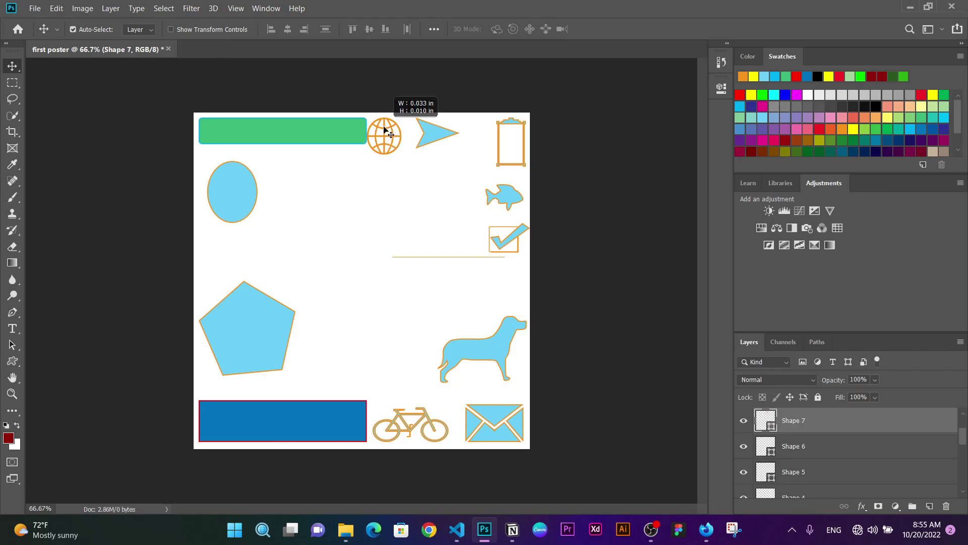
{"action": "left_click_drag", "start_coordinate": [385, 127], "coordinate": [387, 135]}
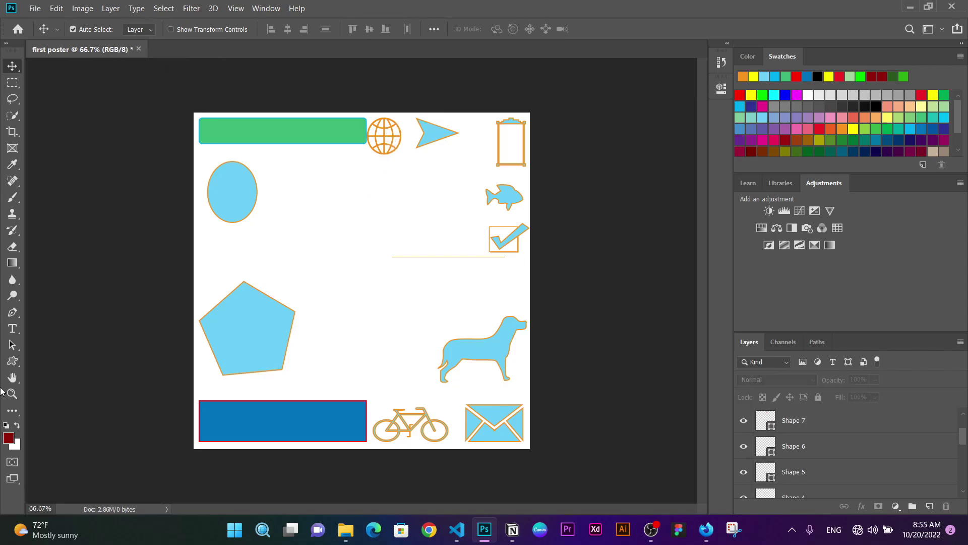
{"action": "left_click_drag", "start_coordinate": [385, 136], "coordinate": [392, 139]}
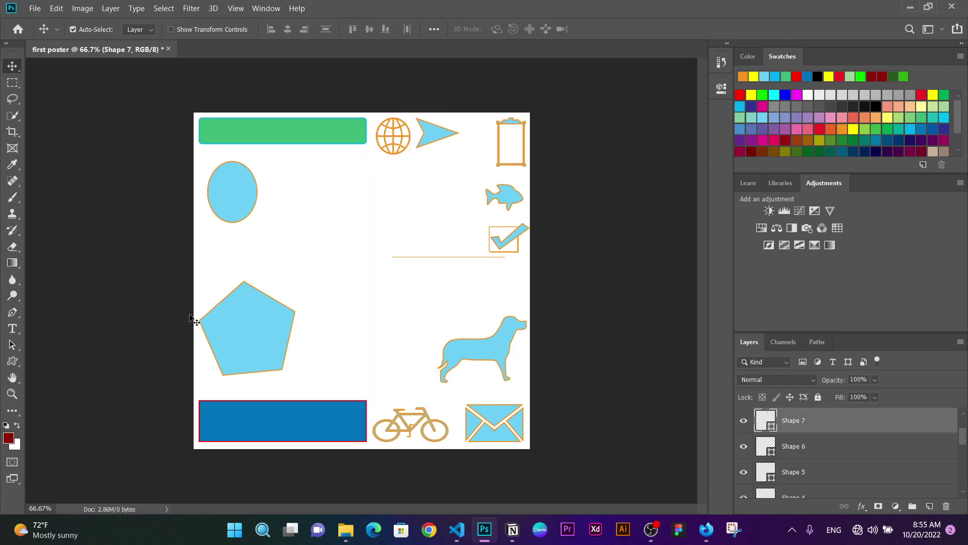
{"action": "left_click", "coordinate": [266, 348]}
{"action": "left_click", "coordinate": [240, 216]}
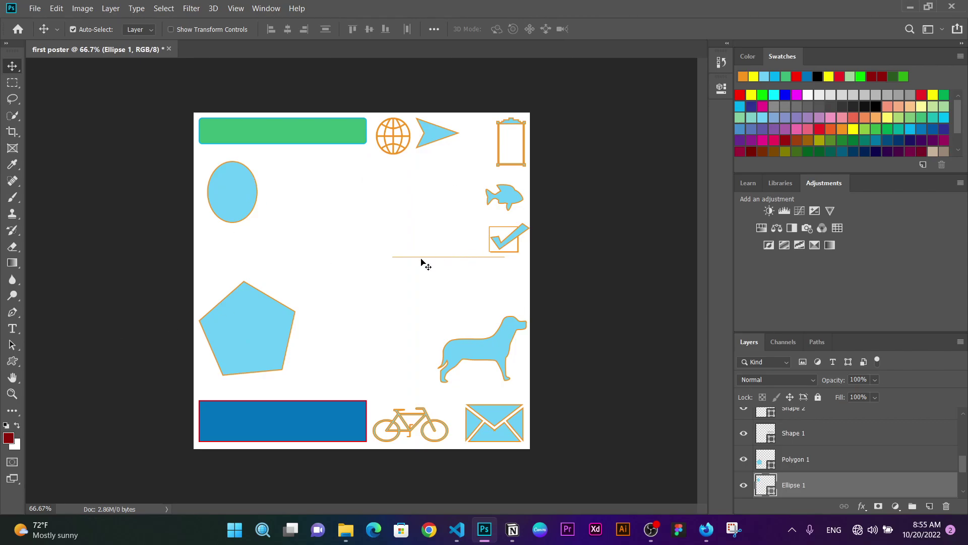
{"action": "left_click", "coordinate": [393, 261]}
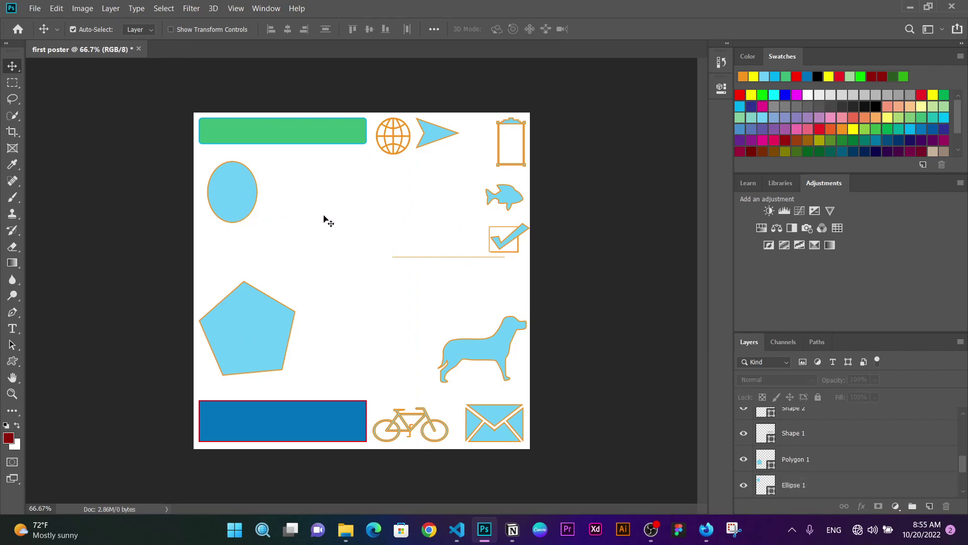